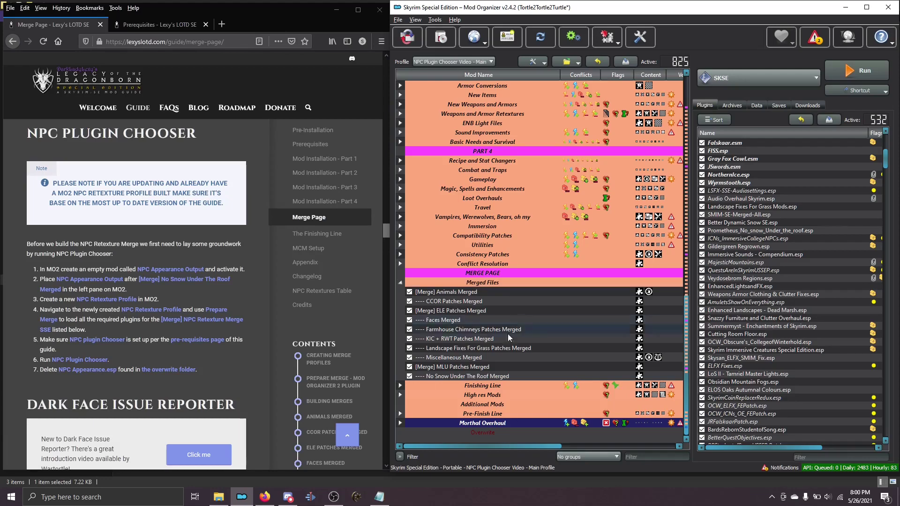
Step: Create an empty mod 'NPC Appearance Output', enable it, and place it below No Snow Under The Roof Merged
right_click(453, 376)
mouse_move(488, 380)
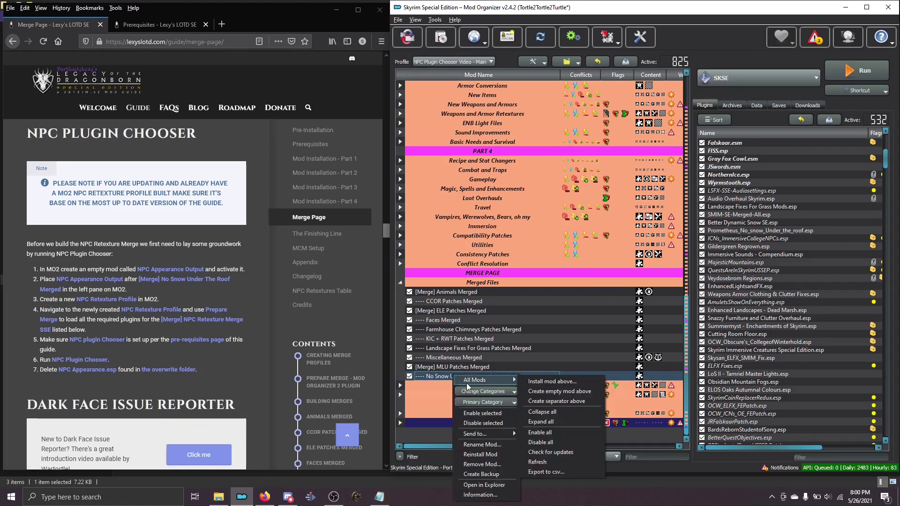
left_click(578, 395)
type("N")
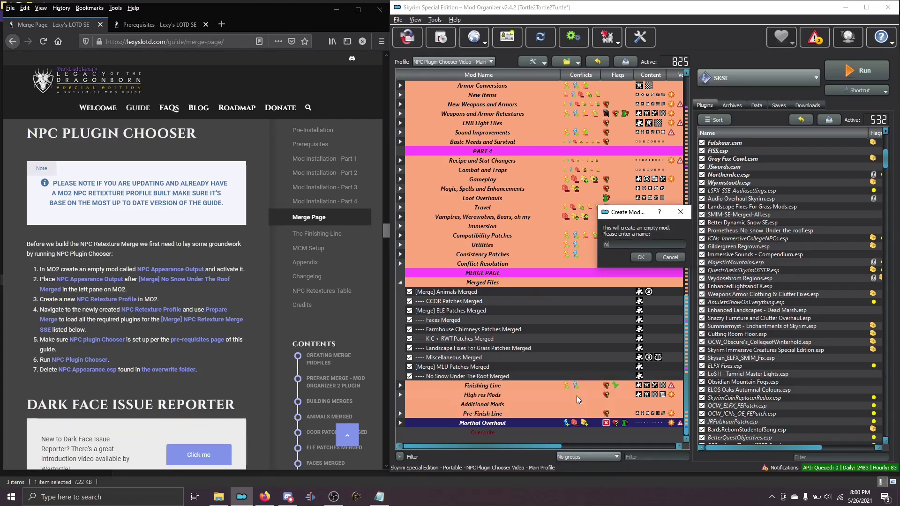
type("PC Appearance Output")
key("Return")
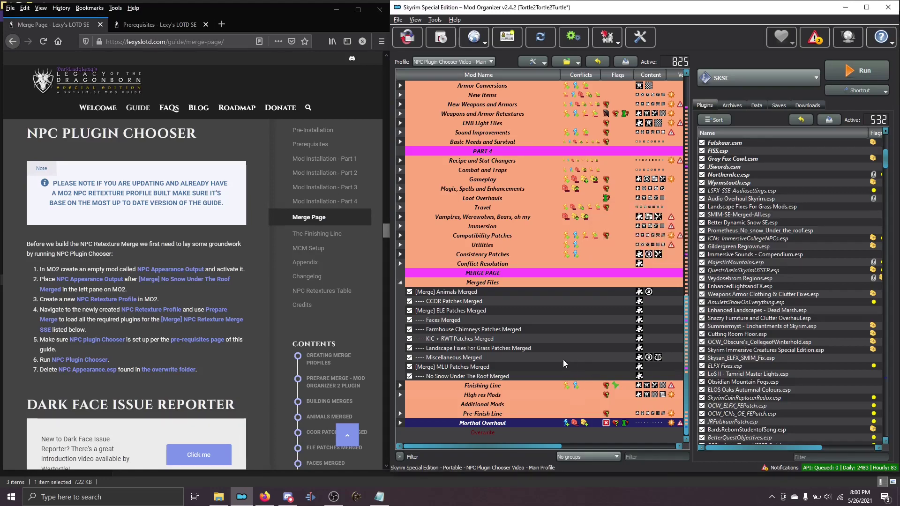
left_click(410, 377)
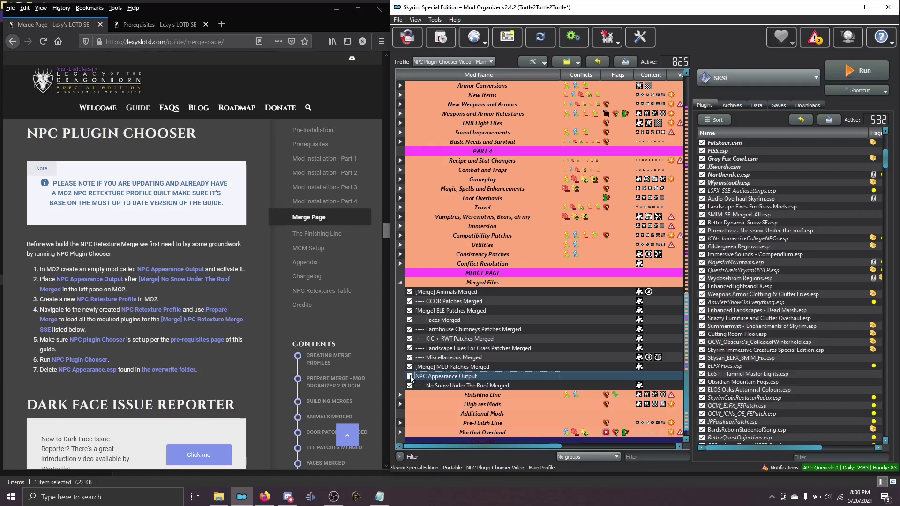
left_click_drag(457, 379, 459, 389)
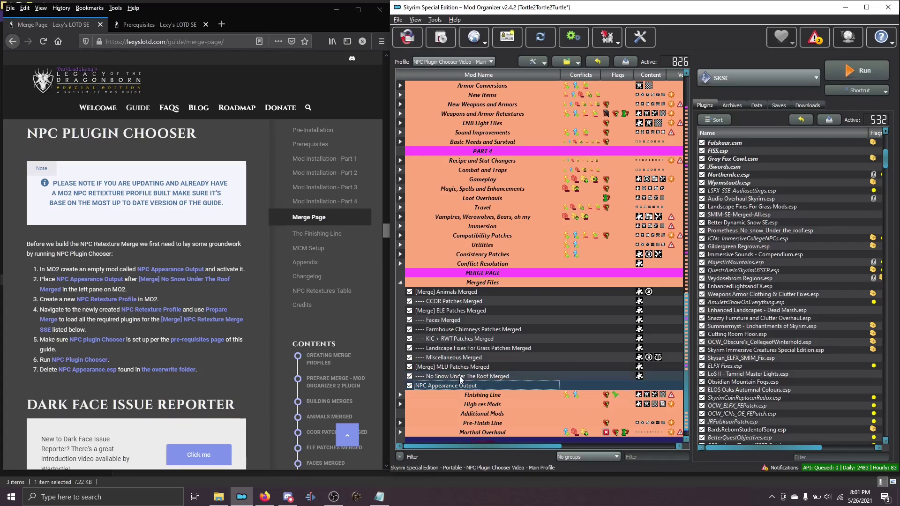
Step: Copy NPC Plugin Chooser Video - Main Profile into a new profile named 'NPC Video Merge'
left_click(464, 63)
left_click(464, 63)
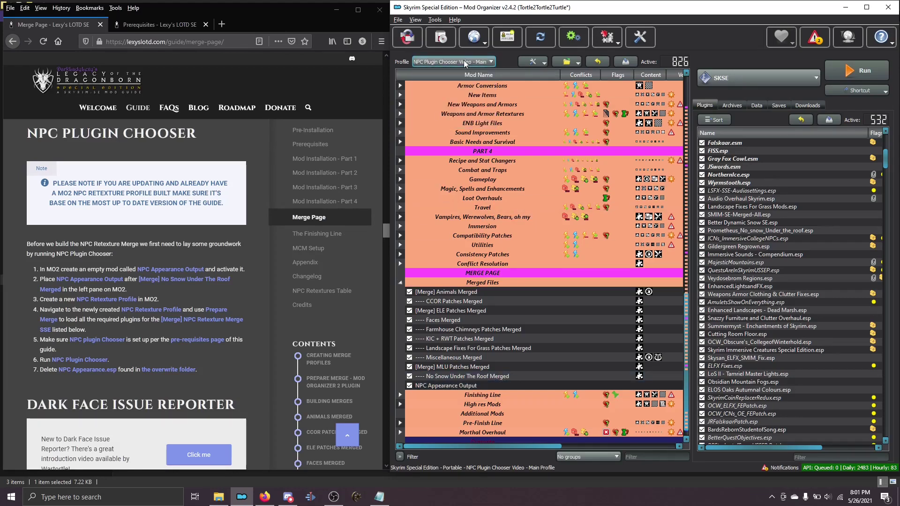
left_click(464, 63)
left_click(464, 63)
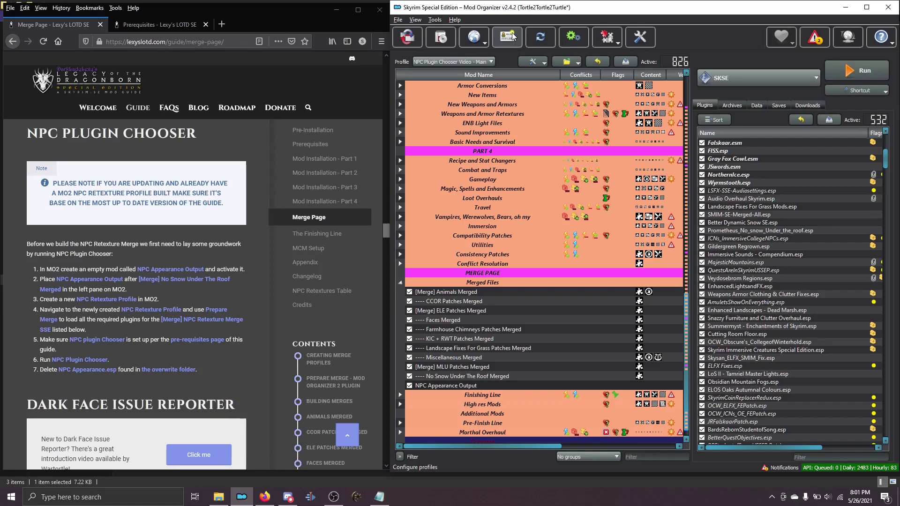
left_click(513, 37)
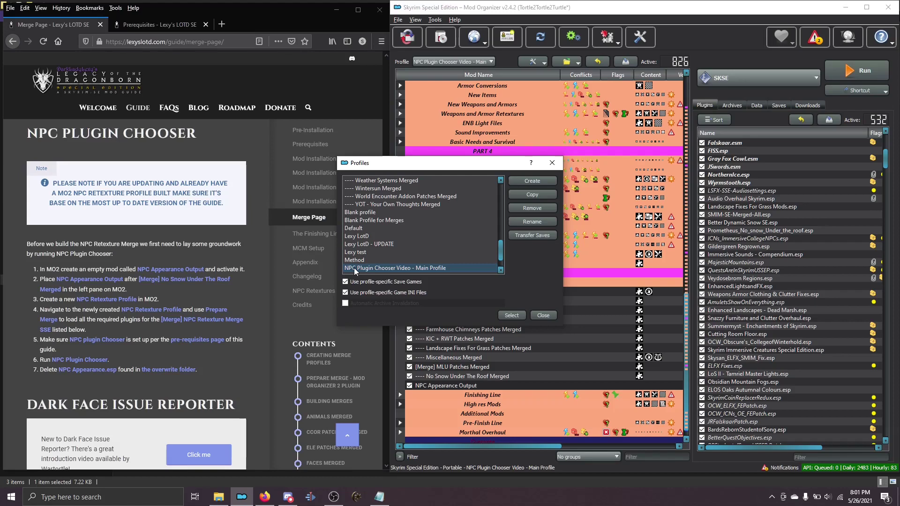
left_click(370, 236)
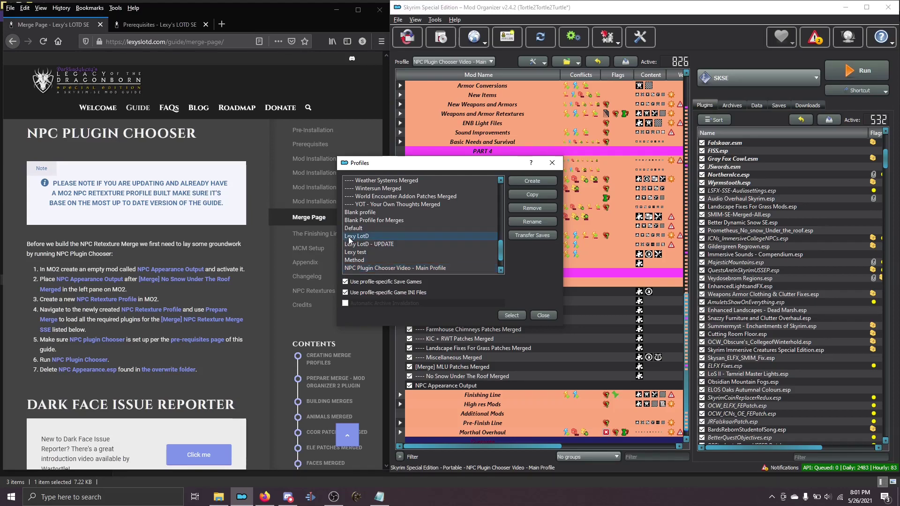
left_click(373, 269)
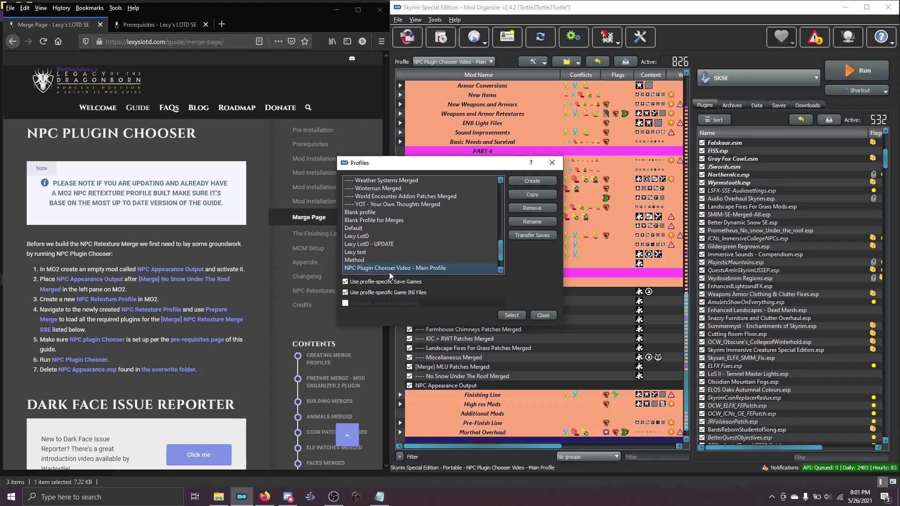
left_click(541, 194)
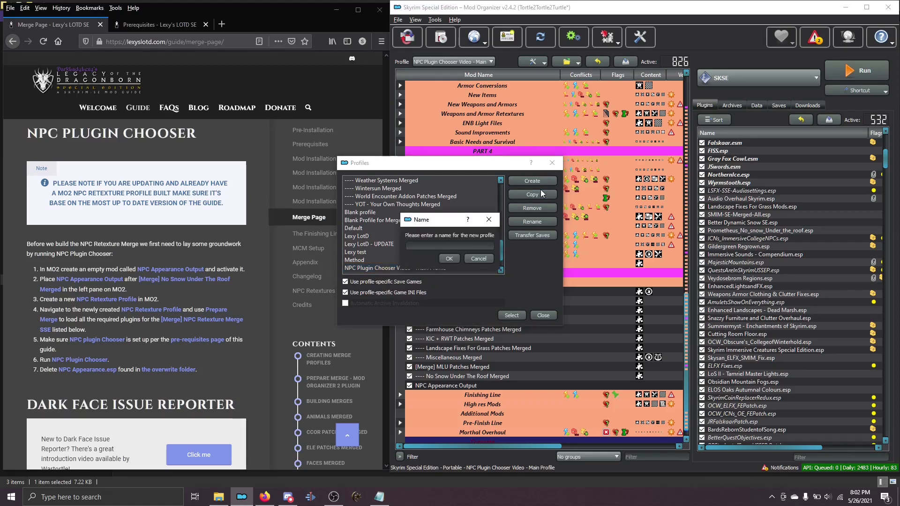
type("NPC Video Merge")
key("Return")
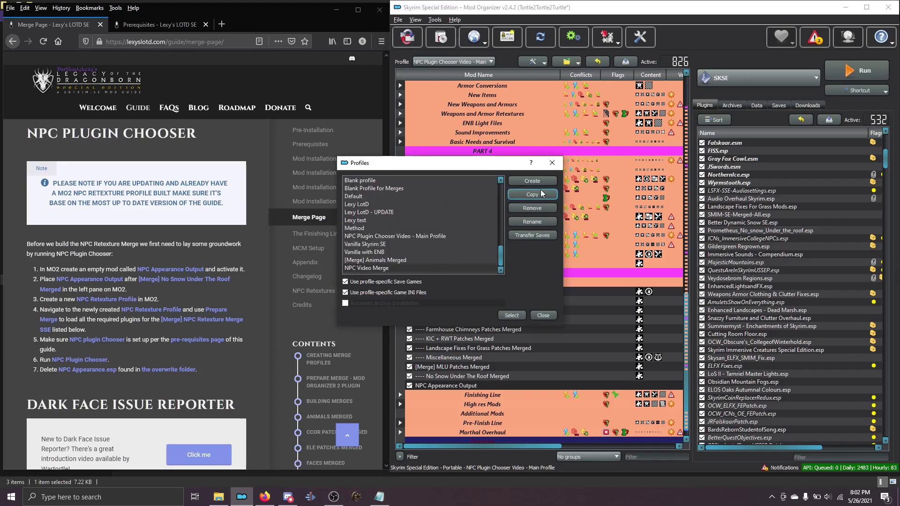
left_click(543, 315)
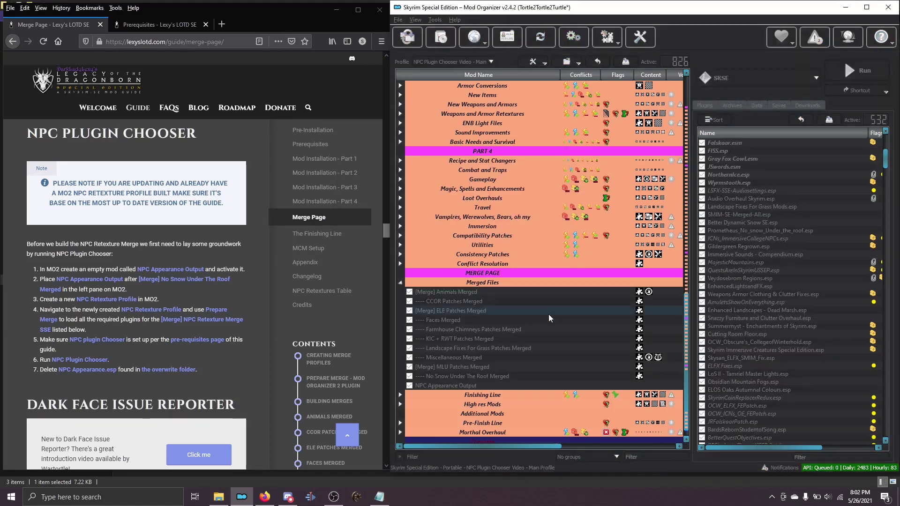
left_click(611, 40)
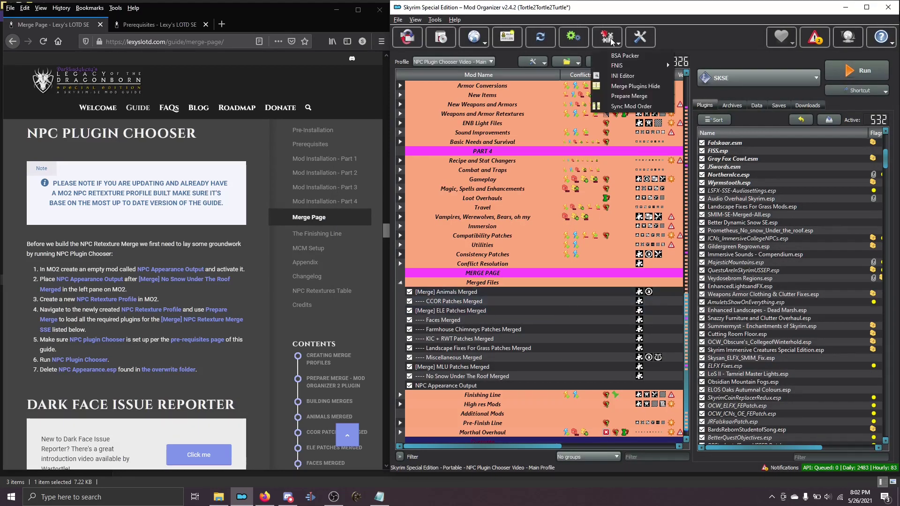
left_click(623, 96)
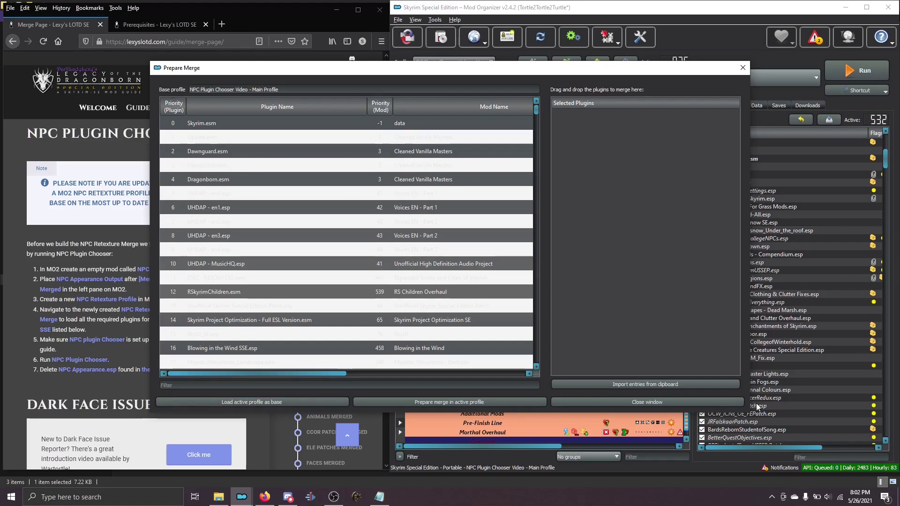
left_click(659, 406)
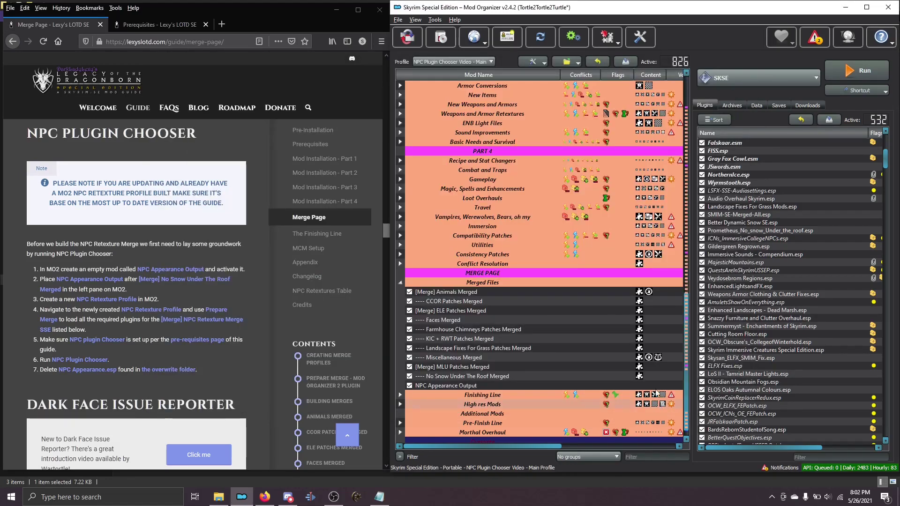
left_click(450, 62)
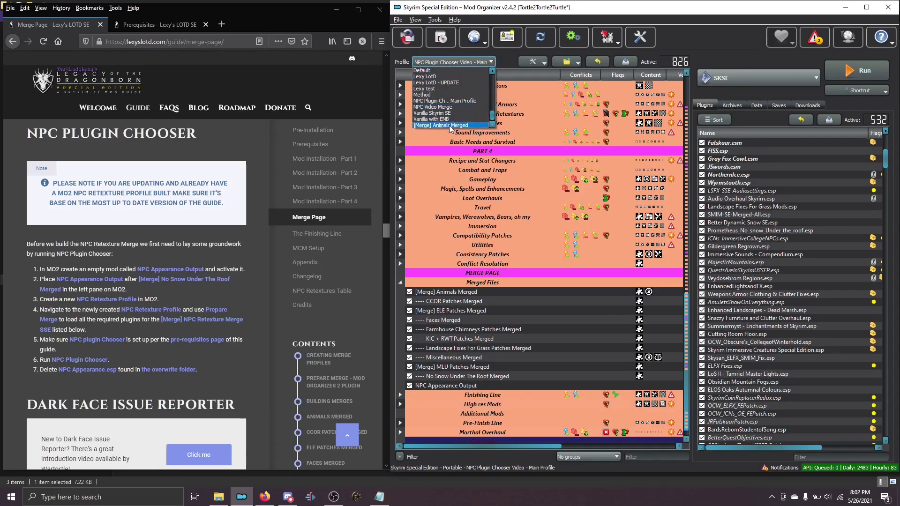
Step: Load the NPC Video Merge profile and disable all of its mods, confirming the prompt
left_click(450, 110)
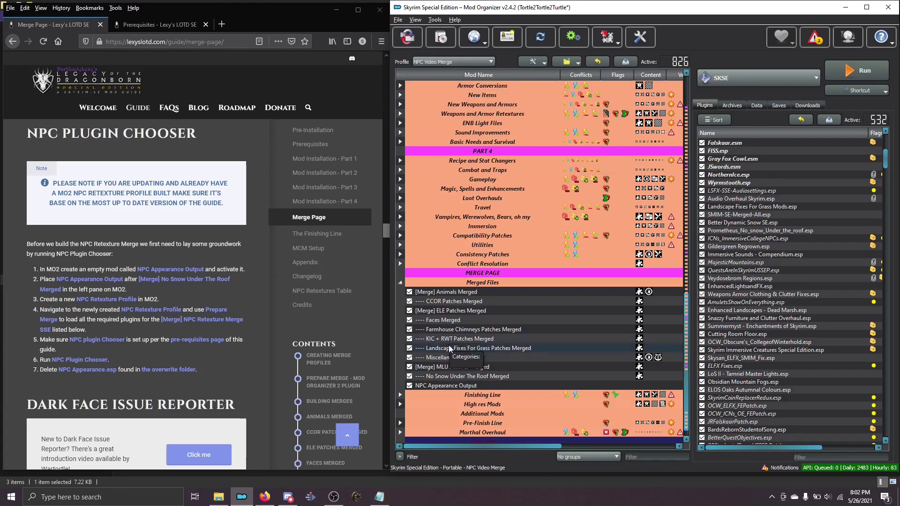
right_click(492, 311)
mouse_move(512, 315)
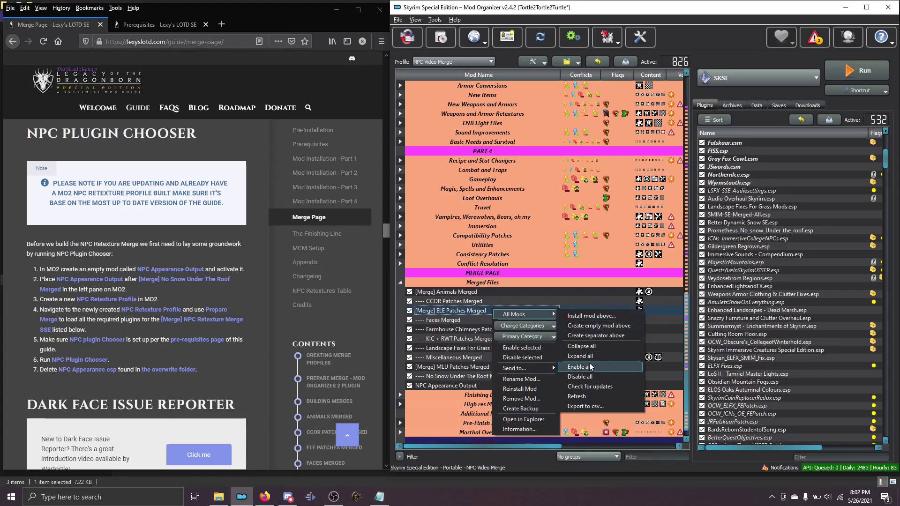
left_click(590, 382)
left_click(649, 256)
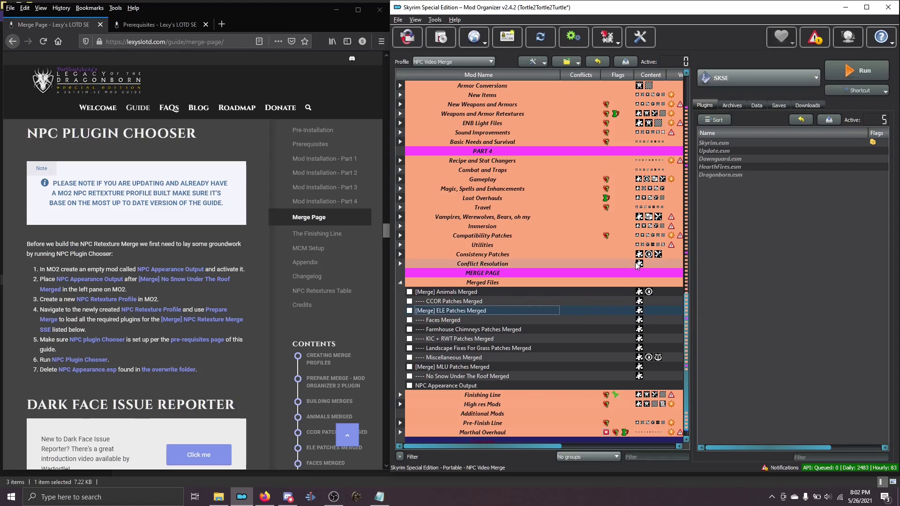
Step: In Prepare Merge, filter by 'diver' and add Diversity - A Character Overhaul.esp to Selected Plugins
left_click(619, 40)
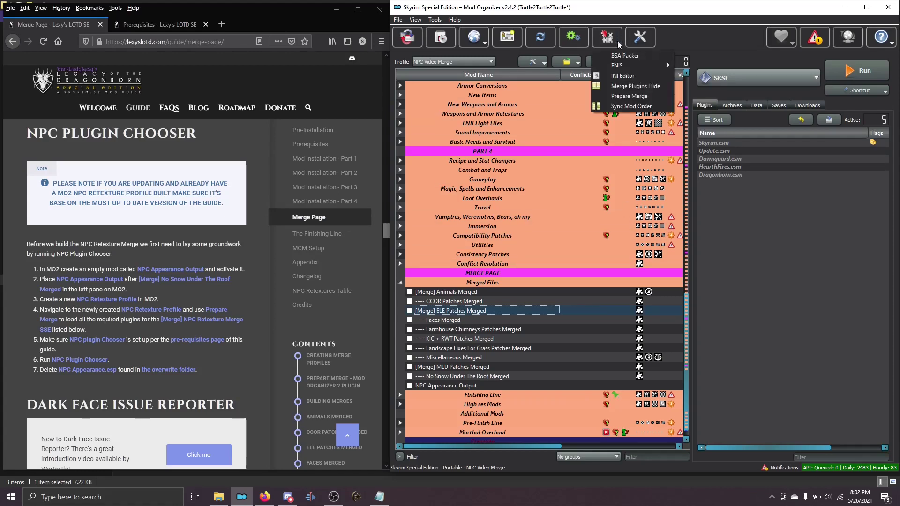
left_click(620, 97)
left_click_drag(364, 71, 588, 64)
scroll(184, 312, "down", 5)
scroll(184, 312, "down", 7)
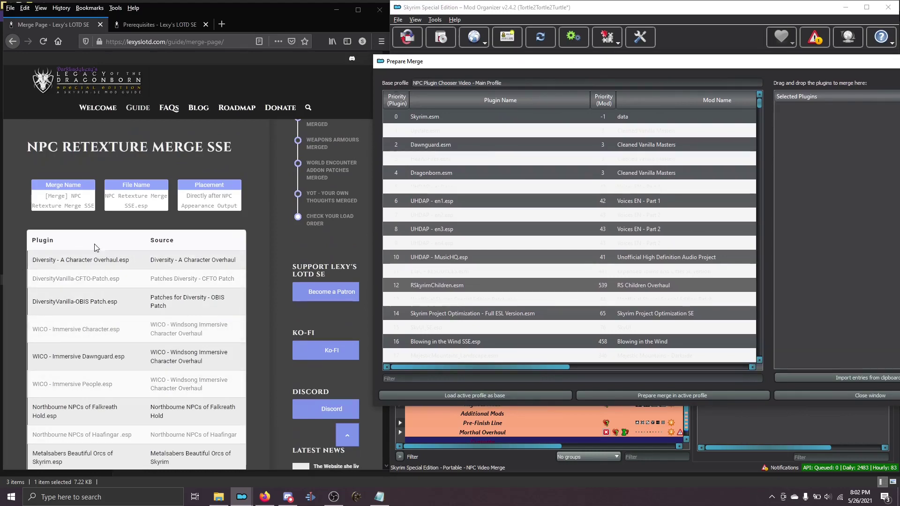
left_click(508, 379)
type("diver")
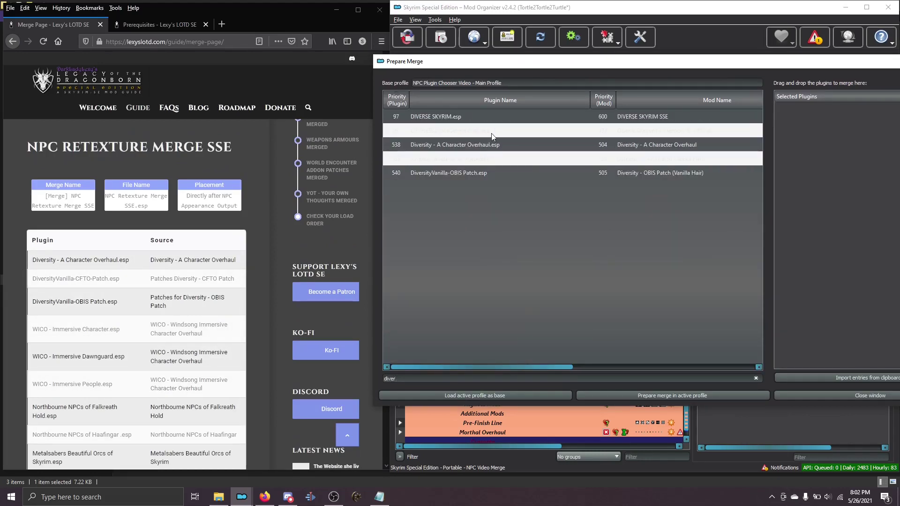
left_click_drag(419, 147, 848, 151)
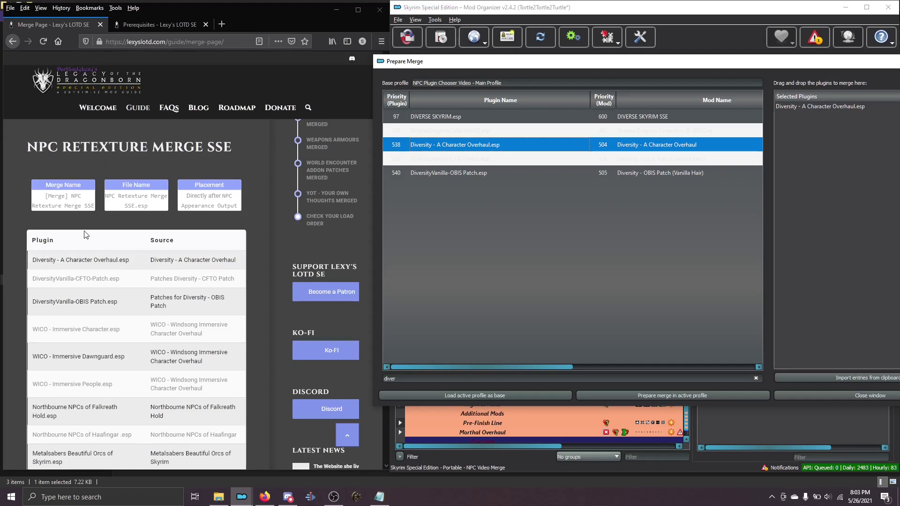
left_click(82, 261)
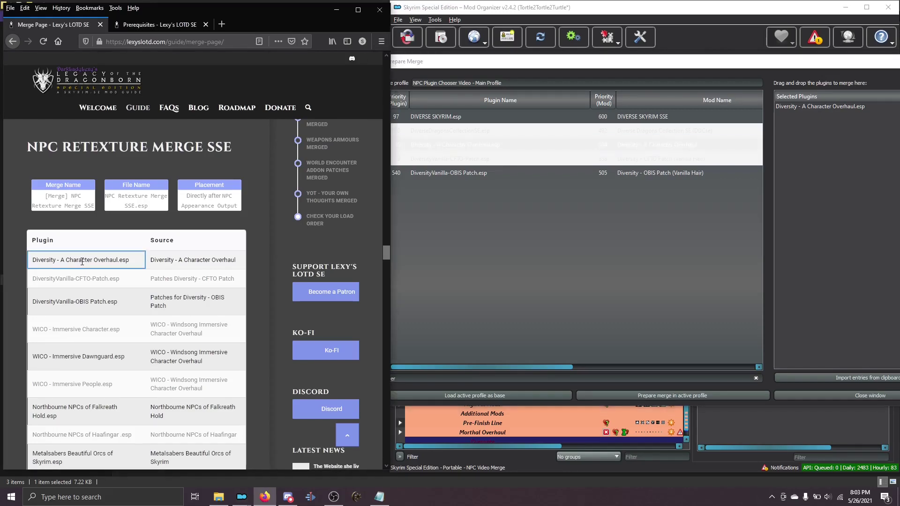
Step: Select the guide table's whole Plugin column, then bring the Prepare Merge window back over it
left_click_drag(82, 261, 70, 346)
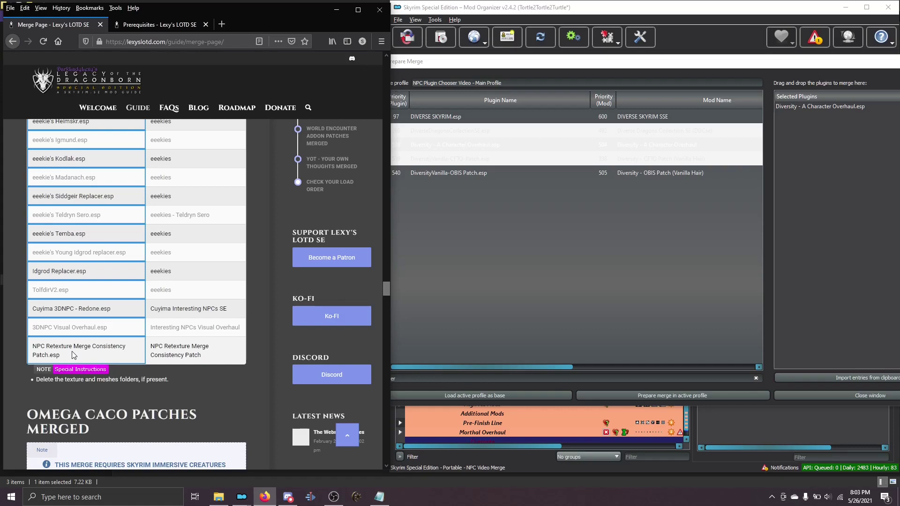
left_click_drag(484, 67, 293, 46)
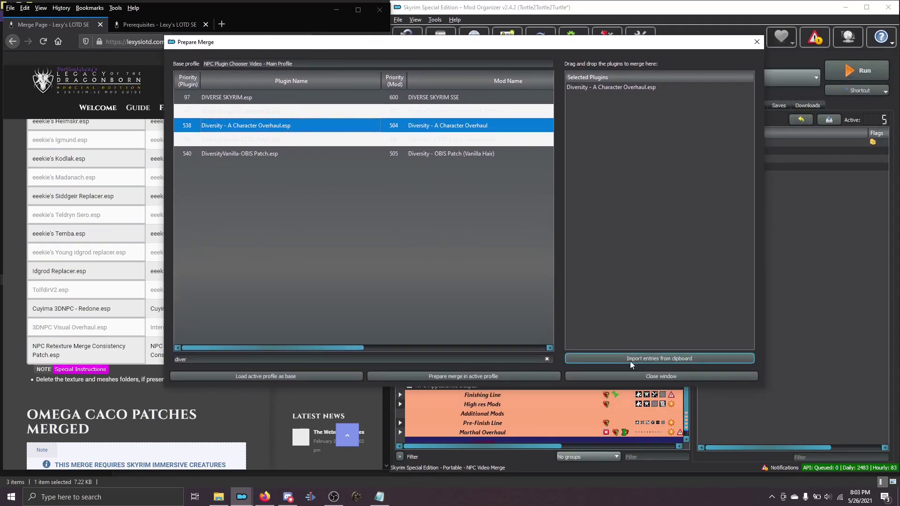
Step: Import the copied plugins from the clipboard and prepare the merge, leaving 45 mods and 65 plugins active
left_click(653, 359)
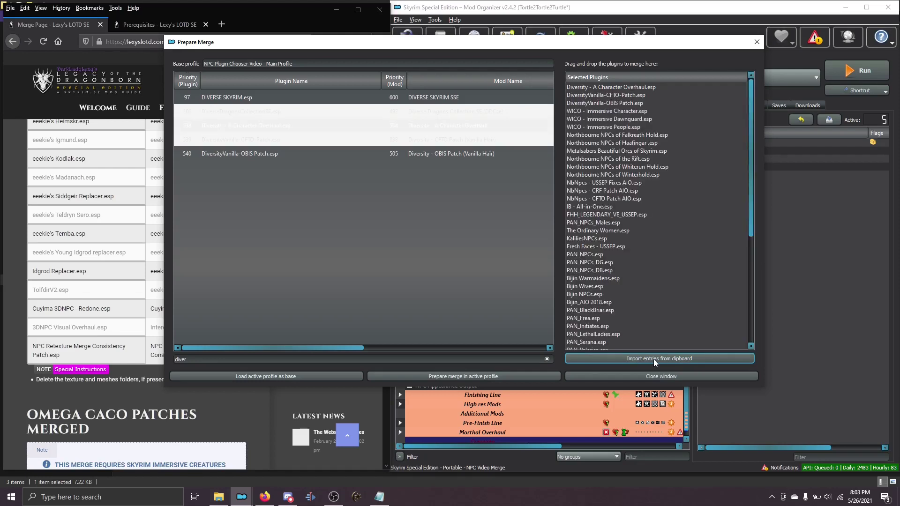
scroll(608, 89, "down", 7)
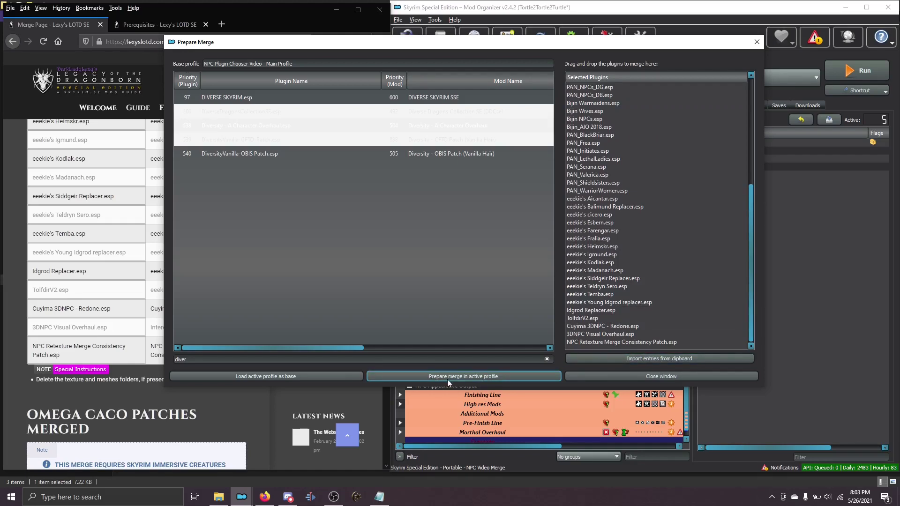
left_click(470, 379)
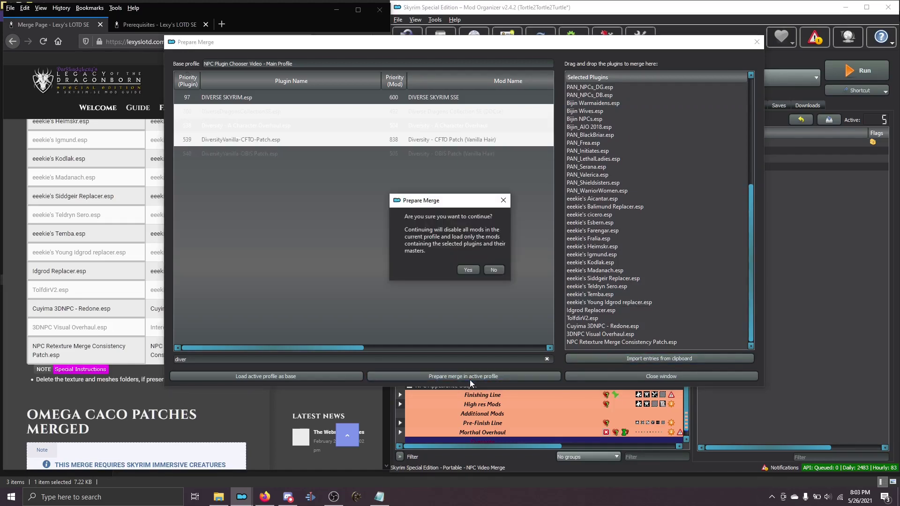
left_click(466, 272)
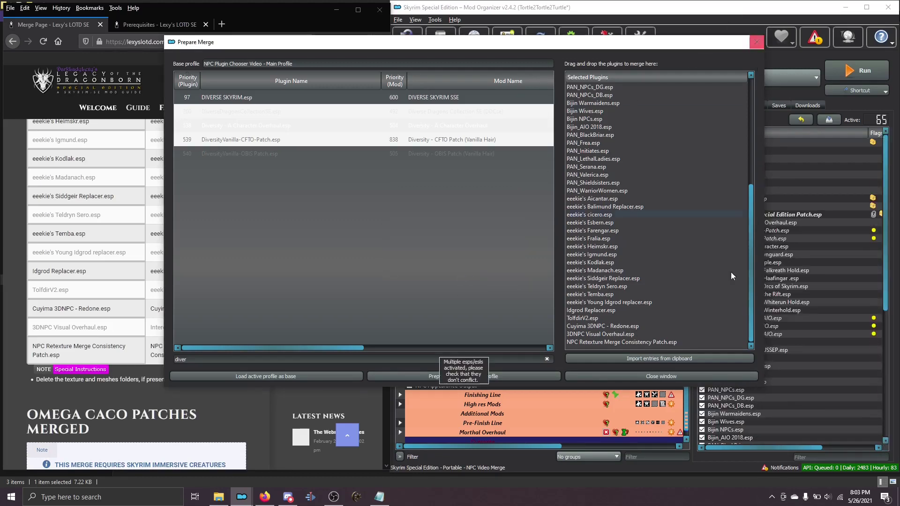
left_click(702, 379)
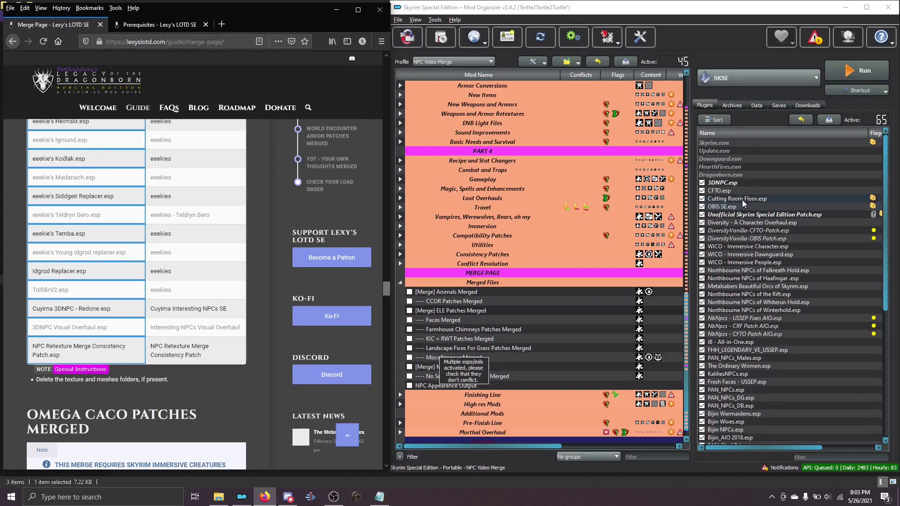
Step: Tick NPC Appearance Output, bringing the NPC Video Merge profile to 46 active mods
scroll(743, 203, "down", 10)
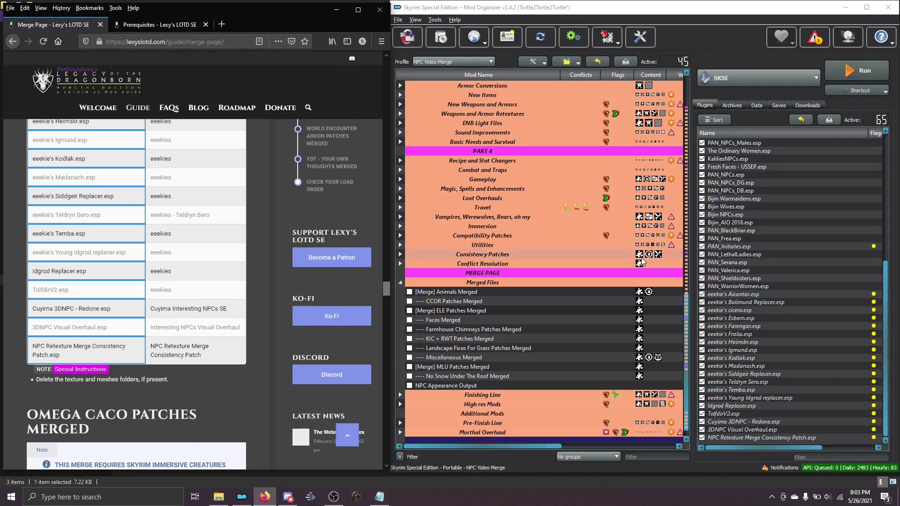
left_click(410, 386)
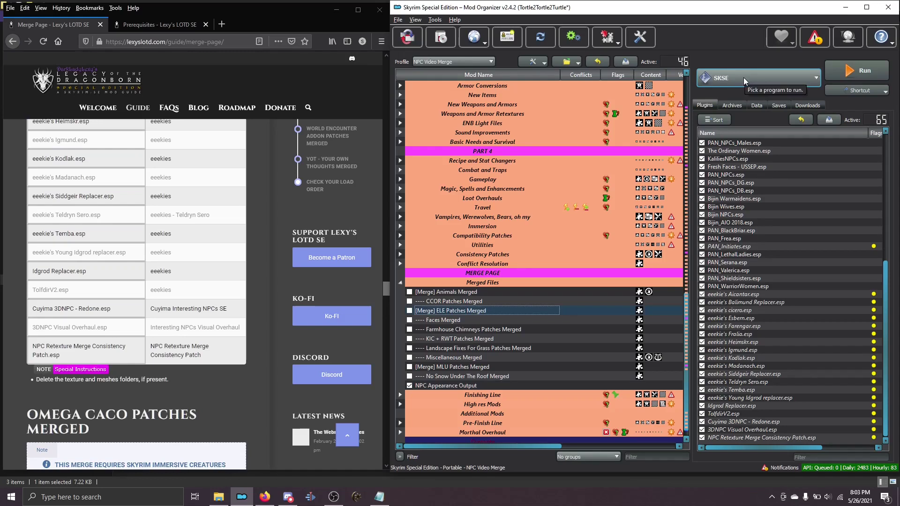
left_click(578, 38)
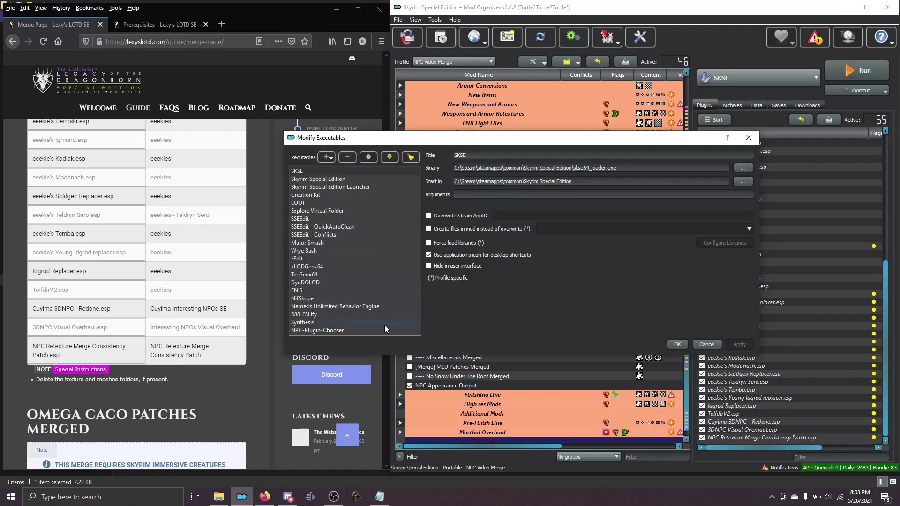
left_click(298, 331)
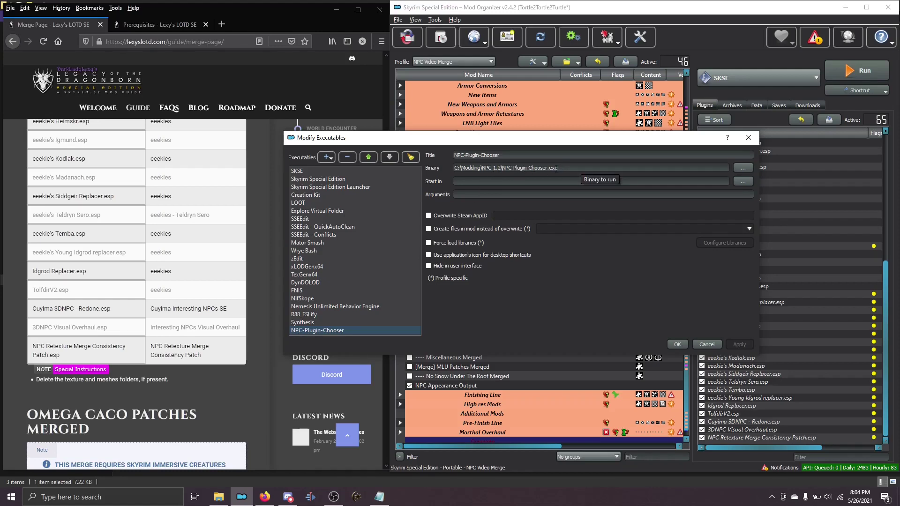
left_click(710, 345)
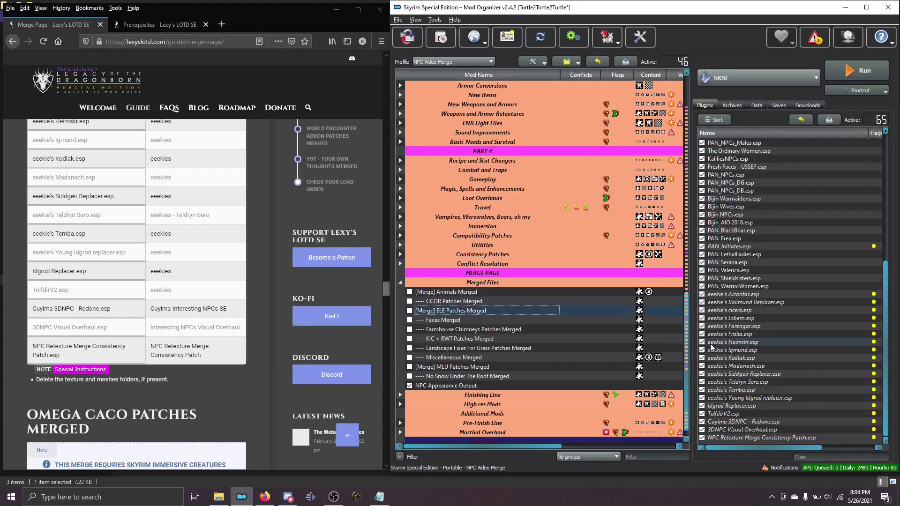
Step: Inspect settings.json's MO2DataPath mods folder and AssetOutputDirectory path, then close Notepad
mouse_move(387, 503)
left_click(380, 498)
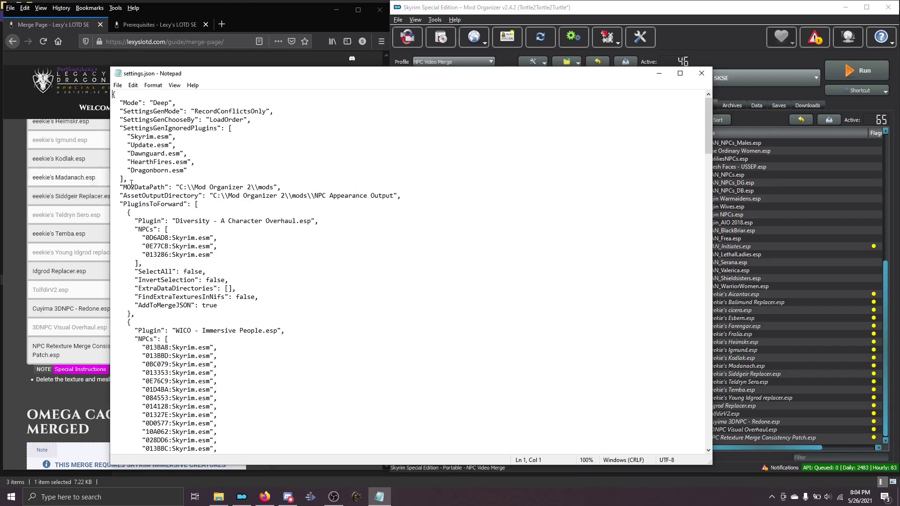
left_click_drag(195, 187, 188, 187)
left_click_drag(264, 188, 251, 188)
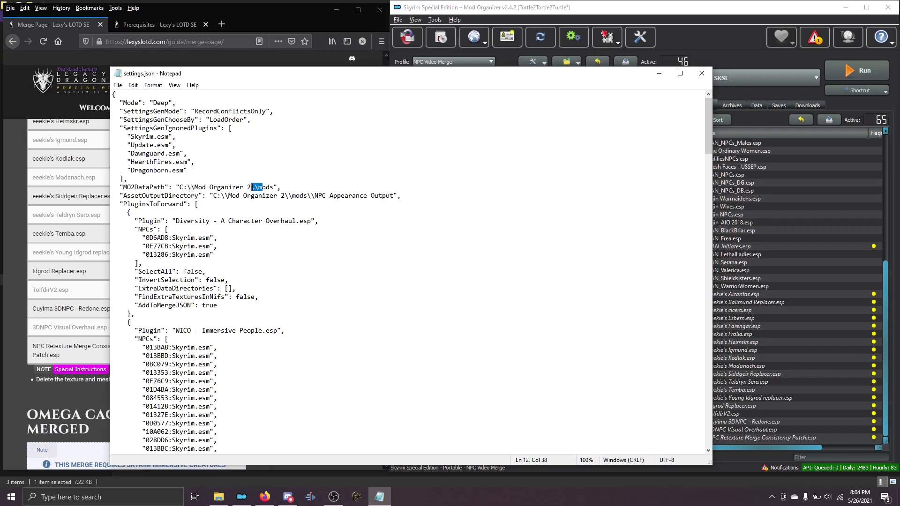
left_click(258, 196)
left_click(701, 73)
Step: Show the C:\Modding\NPC 1.2\Data folder in File Explorer, then return to Mod Organizer 2
left_click(219, 494)
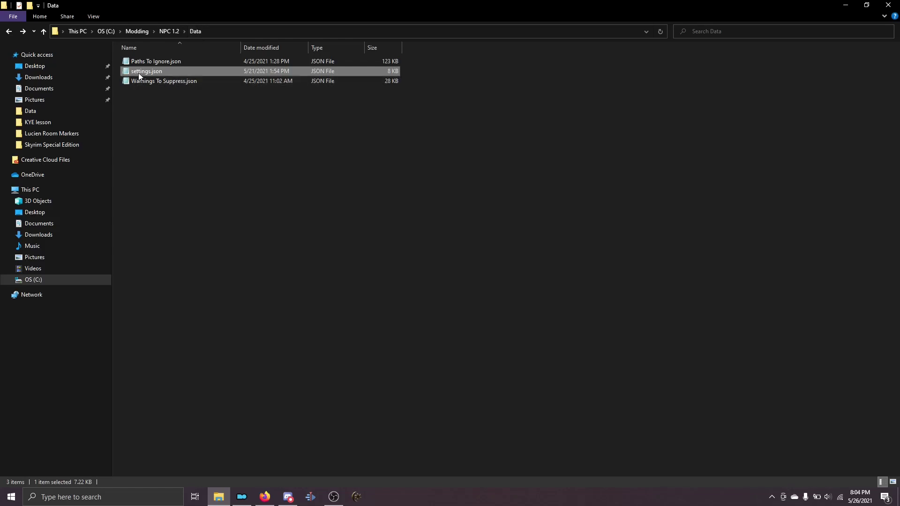
left_click(242, 497)
Step: Choose NPC-Plugin-Chooser from Mod Organizer 2's executables list and run it
left_click(265, 497)
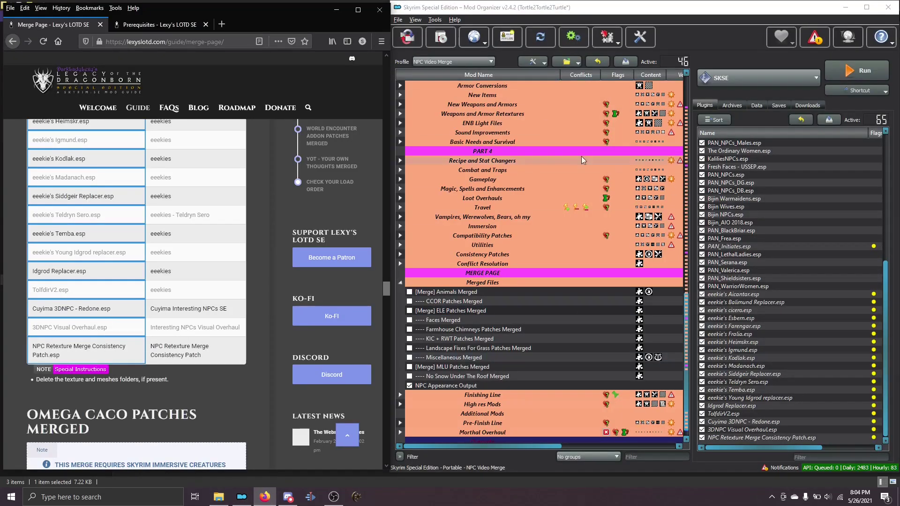
left_click(736, 85)
scroll(750, 187, "down", 3)
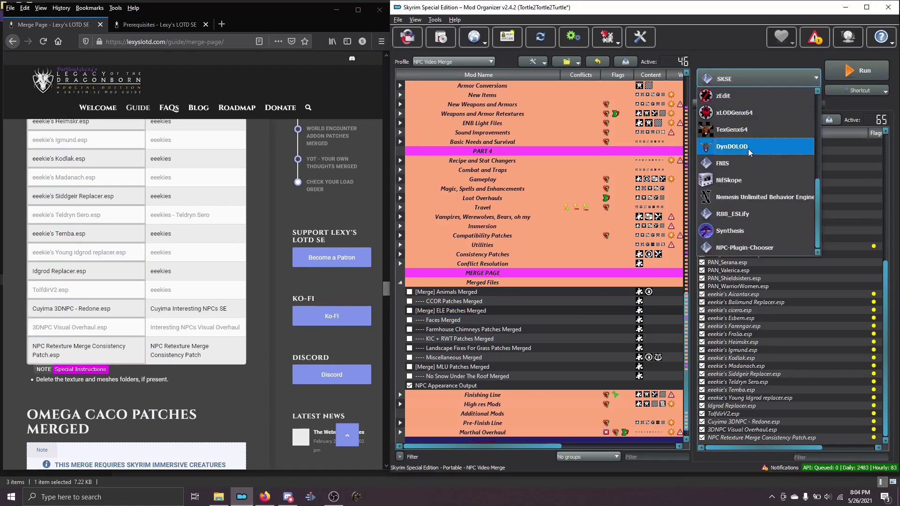
left_click(741, 251)
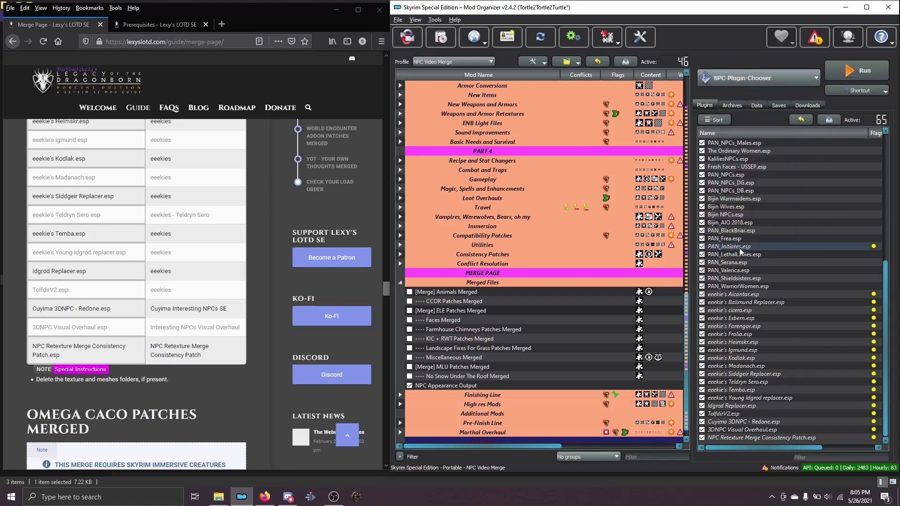
left_click(855, 77)
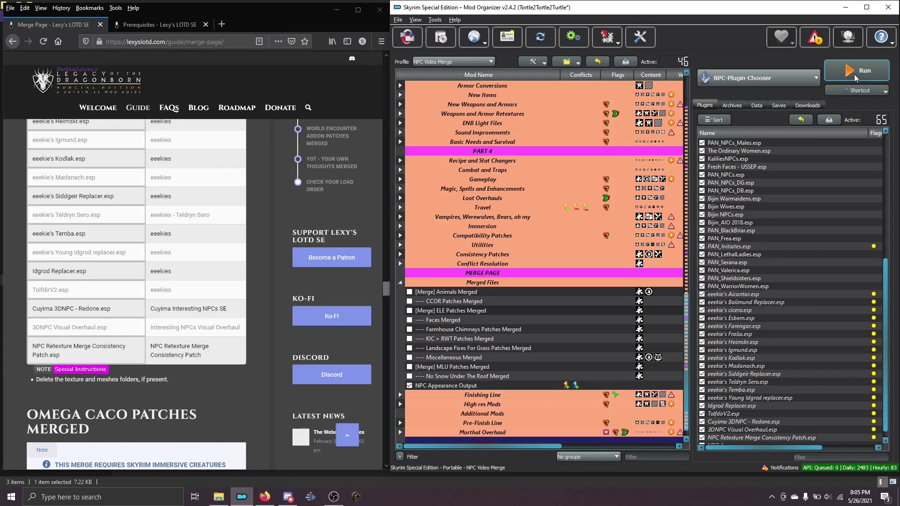
double_click(466, 385)
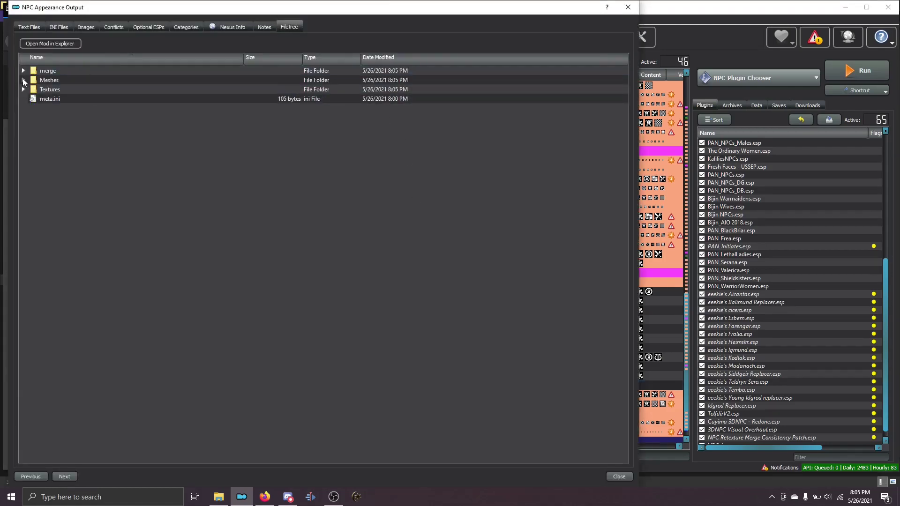
left_click(23, 89)
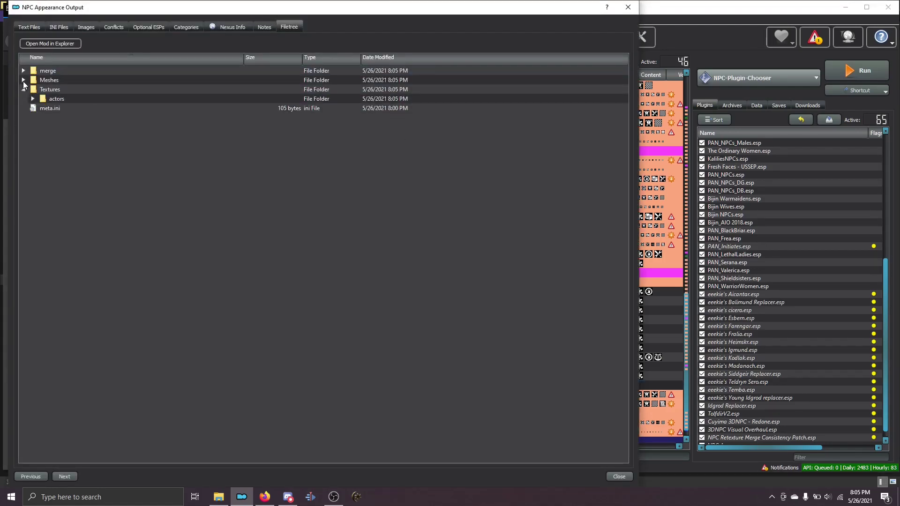
left_click(24, 80)
left_click(32, 89)
left_click(33, 116)
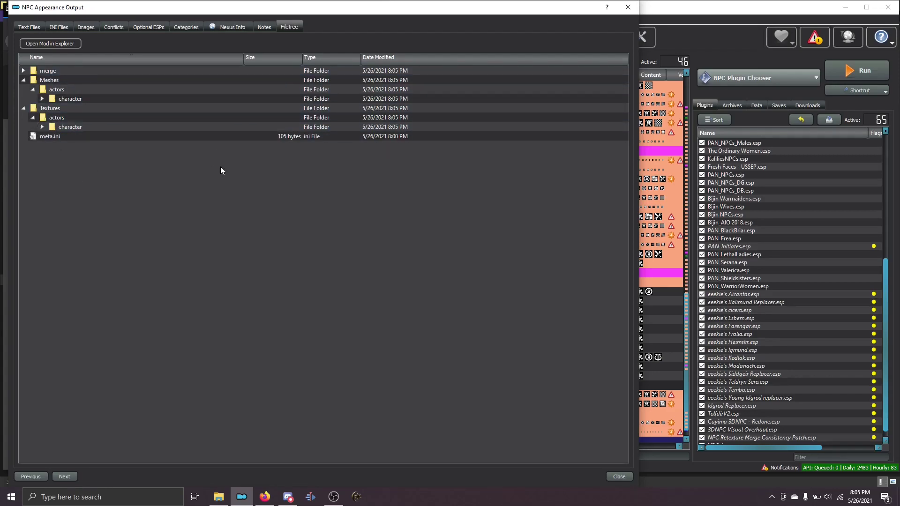
left_click(633, 10)
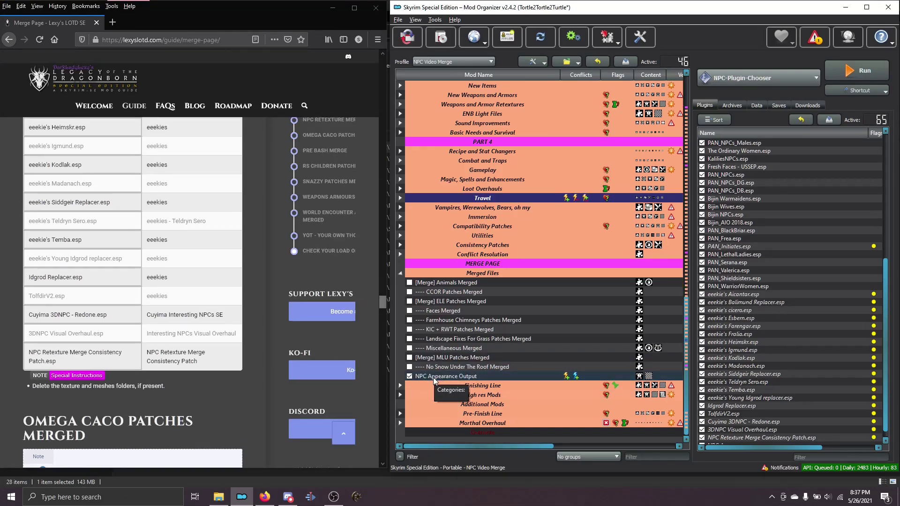
Step: Remove NPC Appearance.esp from the Overwrite folder's contents and confirm the deletion
scroll(854, 353, "down", 1)
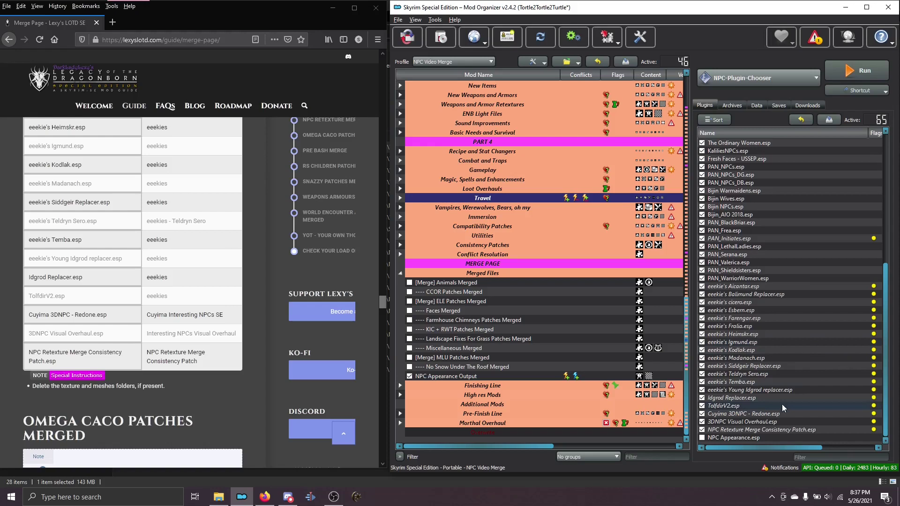
double_click(478, 431)
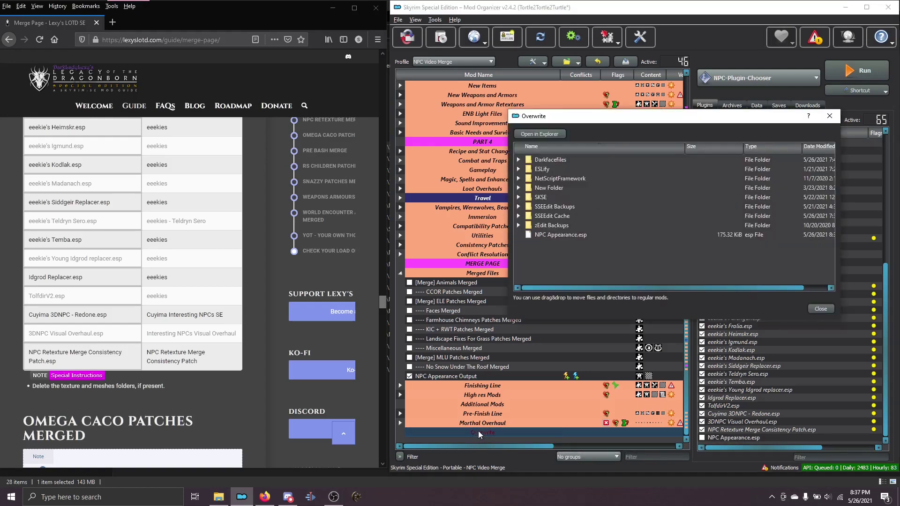
right_click(572, 233)
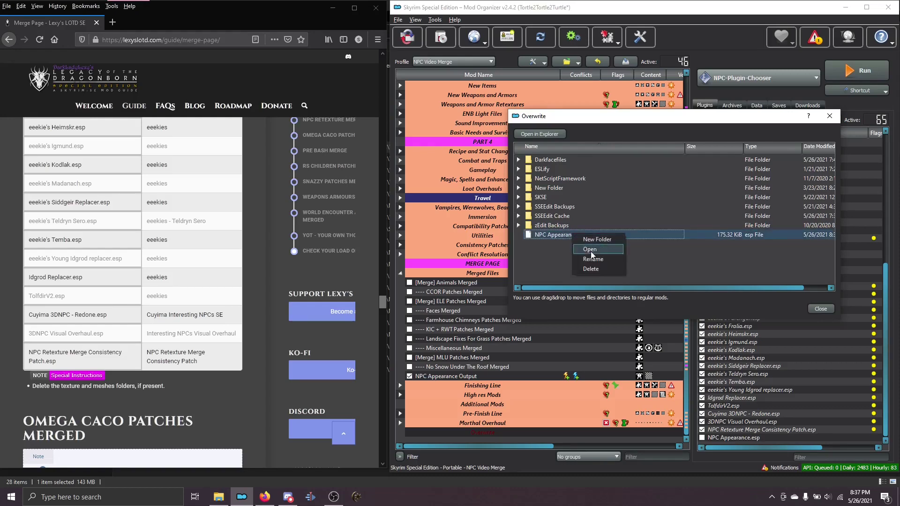
left_click(600, 268)
left_click(718, 232)
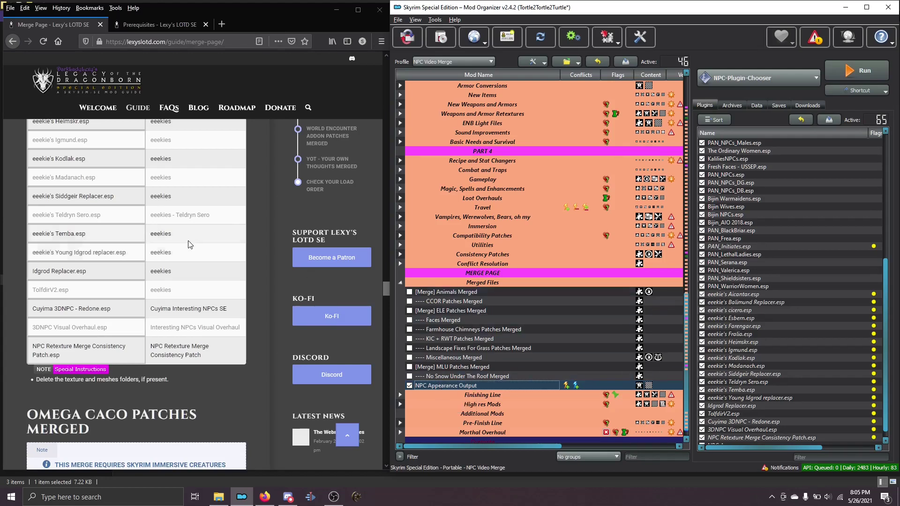
Step: Scroll the Merge Page to the Dark Face Issue Reporter heading
scroll(190, 243, "down", 10)
scroll(190, 243, "up", 7)
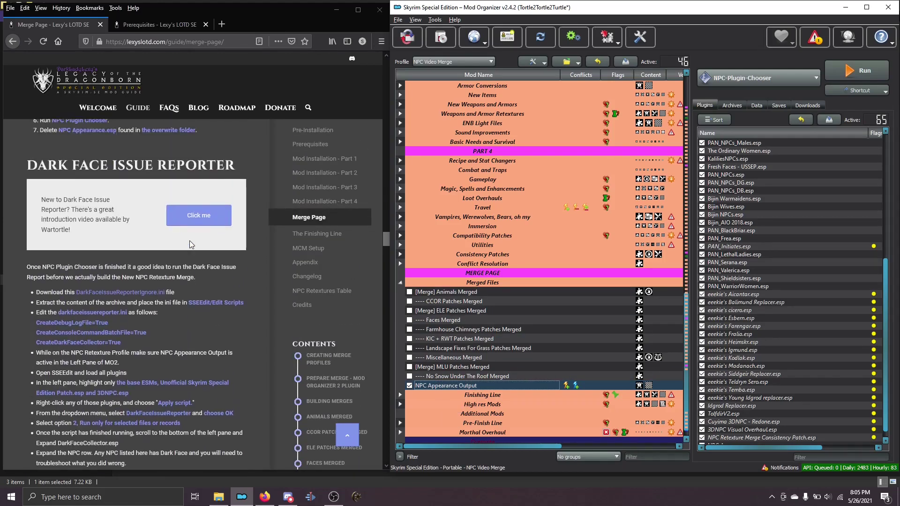